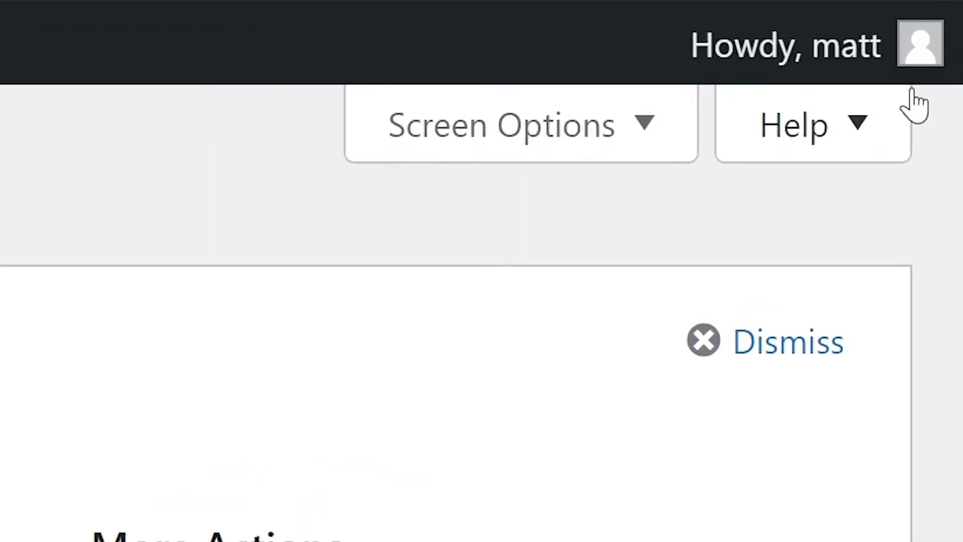
Go to Users > Profile and scroll through the profile page.
mouse_move(924, 13)
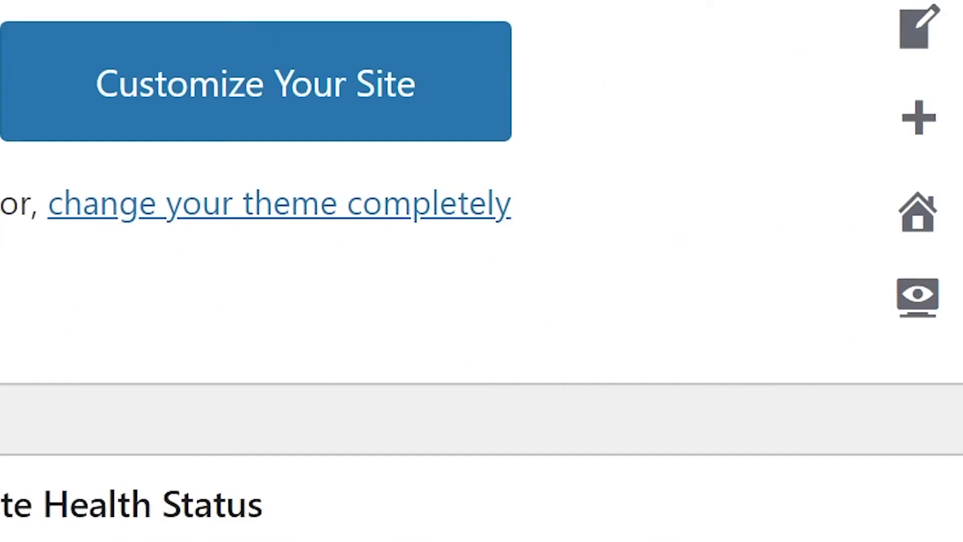
mouse_move(189, 211)
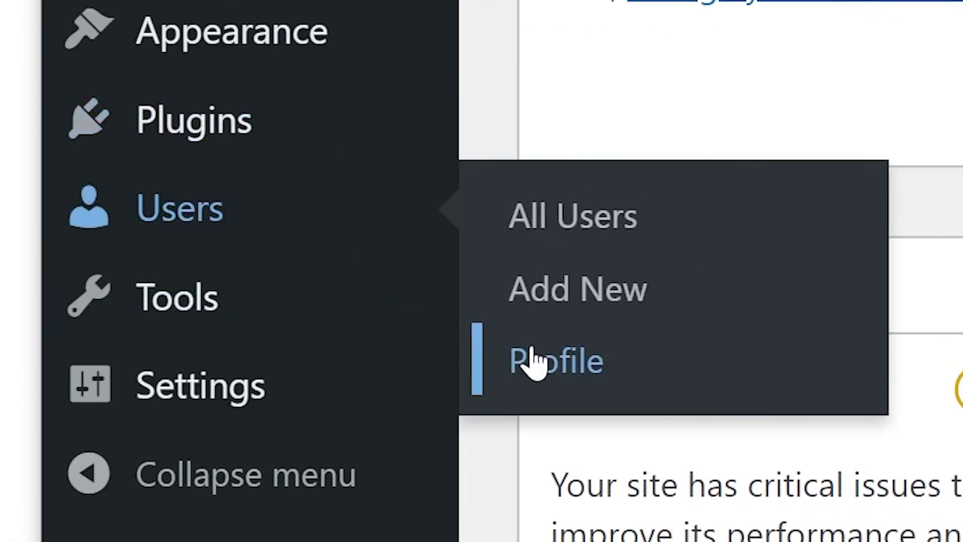
left_click(533, 362)
scroll(271, 353, "down", 10)
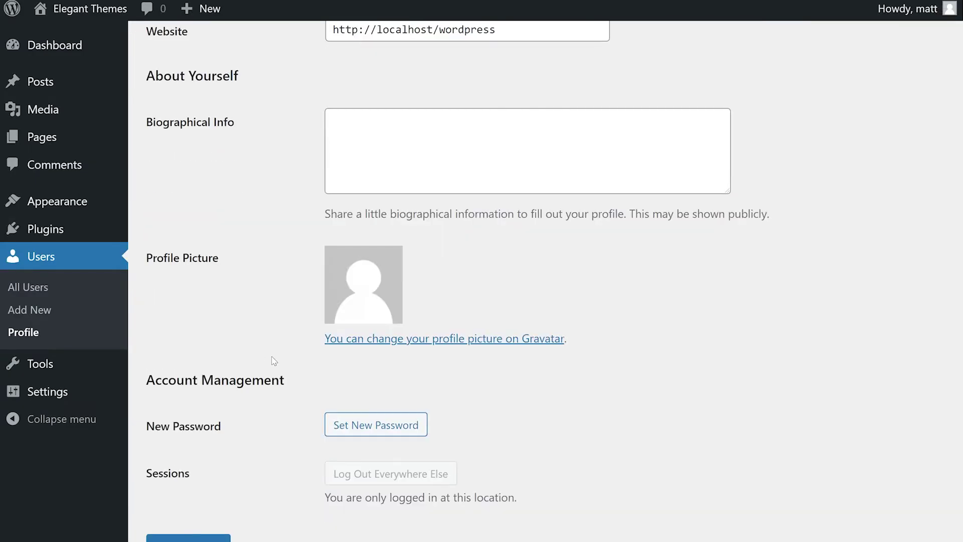
scroll(274, 360, "up", 8)
scroll(274, 360, "up", 8)
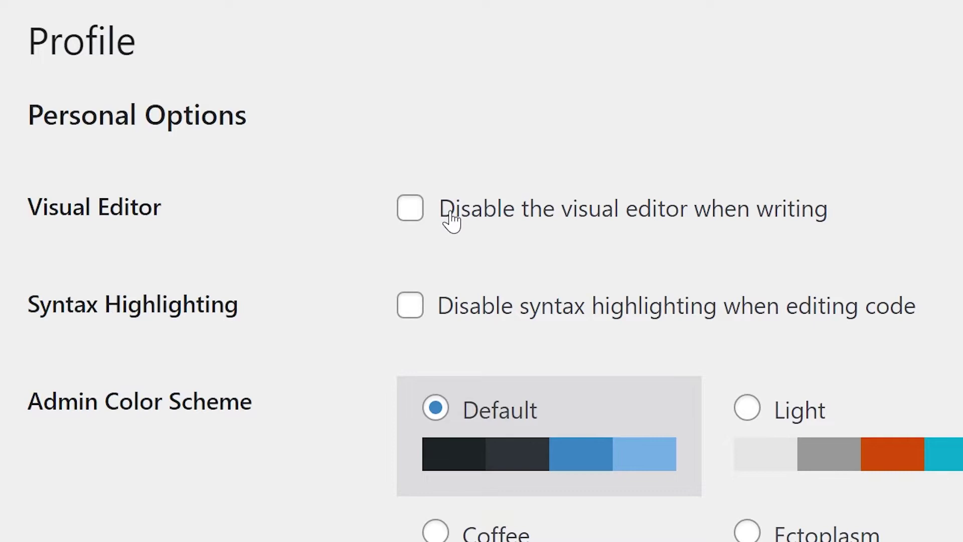
Toggle the visual editor and the syntax highlighting options off and back on.
left_click(412, 223)
left_click(412, 221)
left_click(417, 316)
left_click(414, 321)
Try each admin colour scheme, settle on Midnight, and enable comment-moderation keyboard shortcuts.
left_click(962, 468)
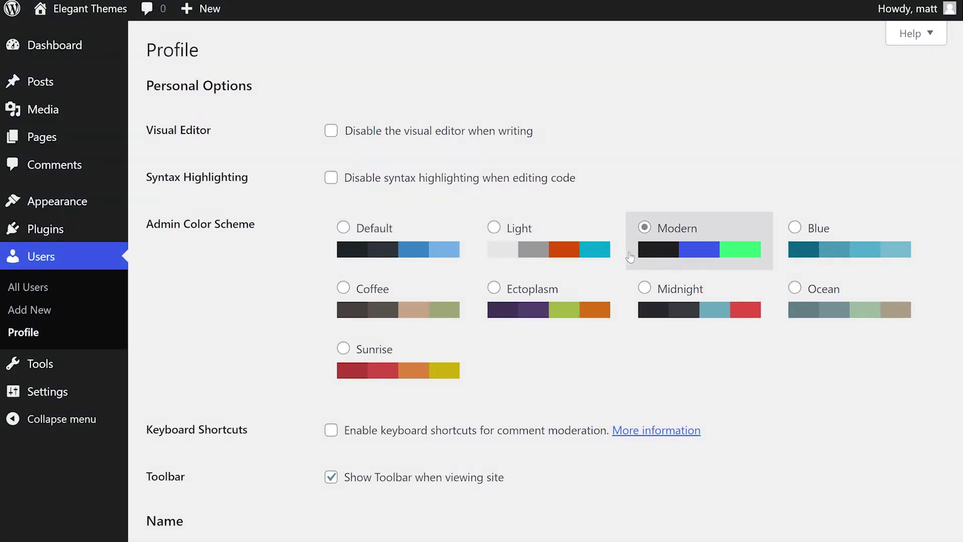
left_click(562, 304)
left_click(405, 308)
left_click(406, 357)
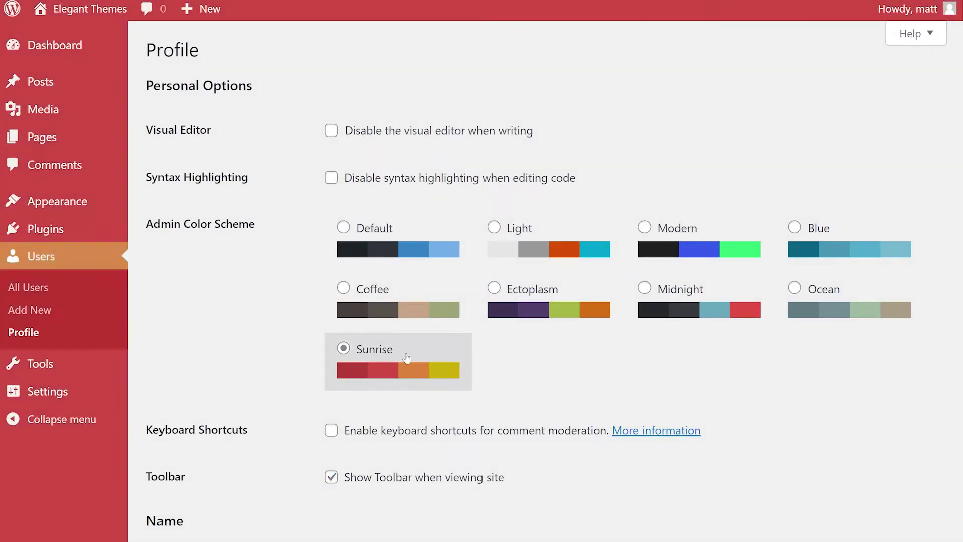
left_click(732, 308)
left_click(843, 308)
left_click(780, 255)
left_click(576, 257)
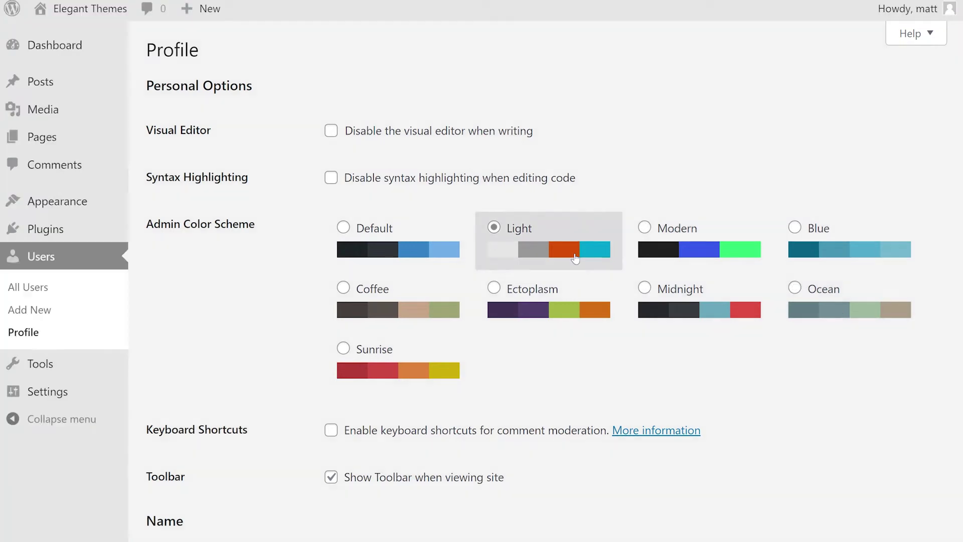
left_click(661, 255)
left_click(677, 307)
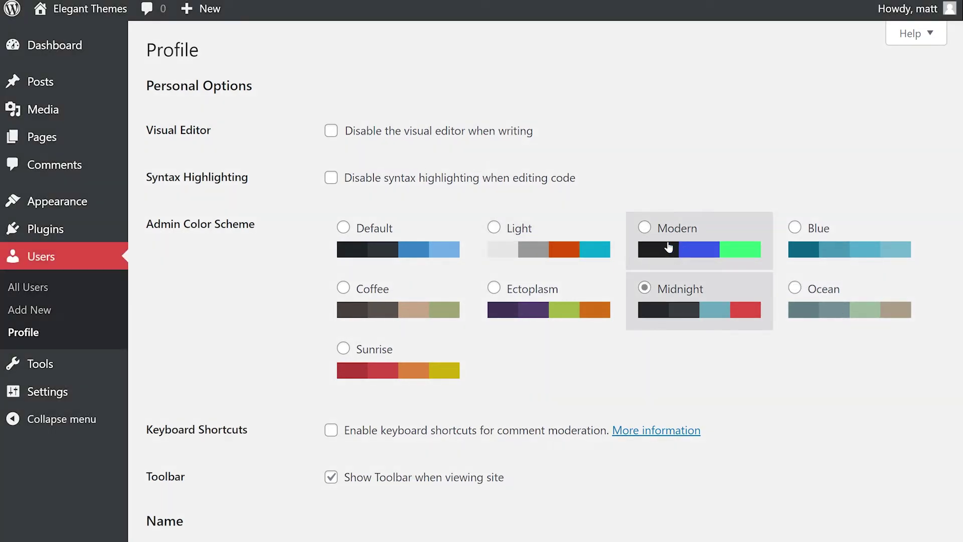
left_click(331, 430)
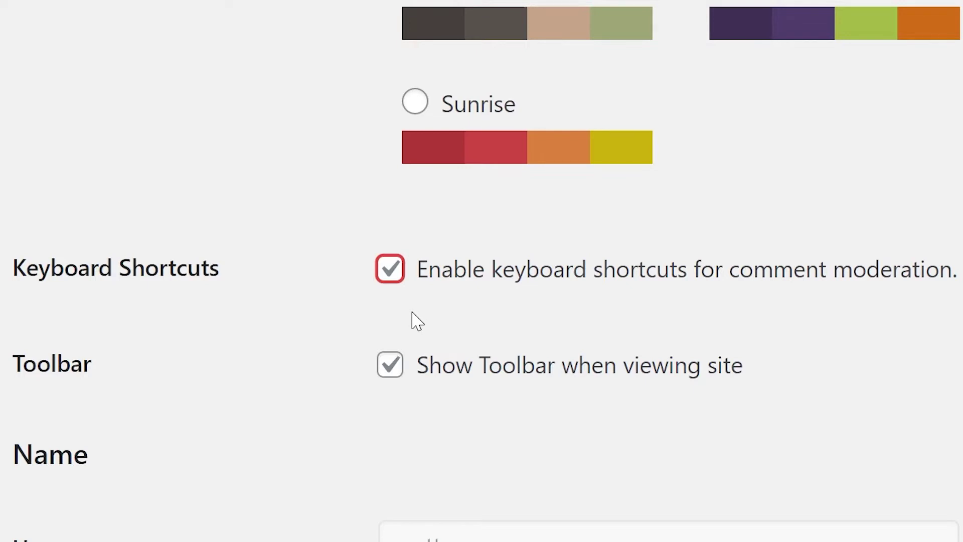
Turn off comment-moderation keyboard shortcuts and 'Show Toolbar when viewing site'.
left_click(391, 279)
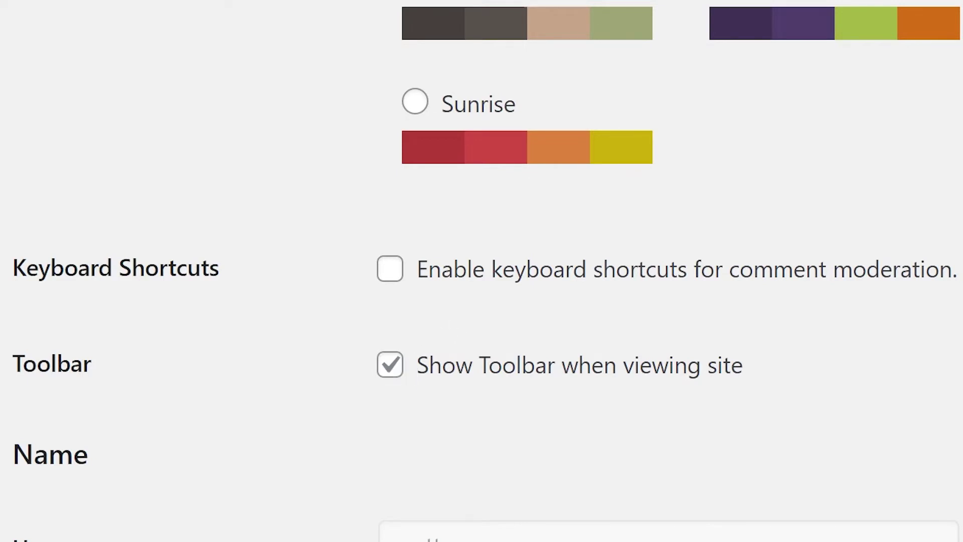
left_click(394, 369)
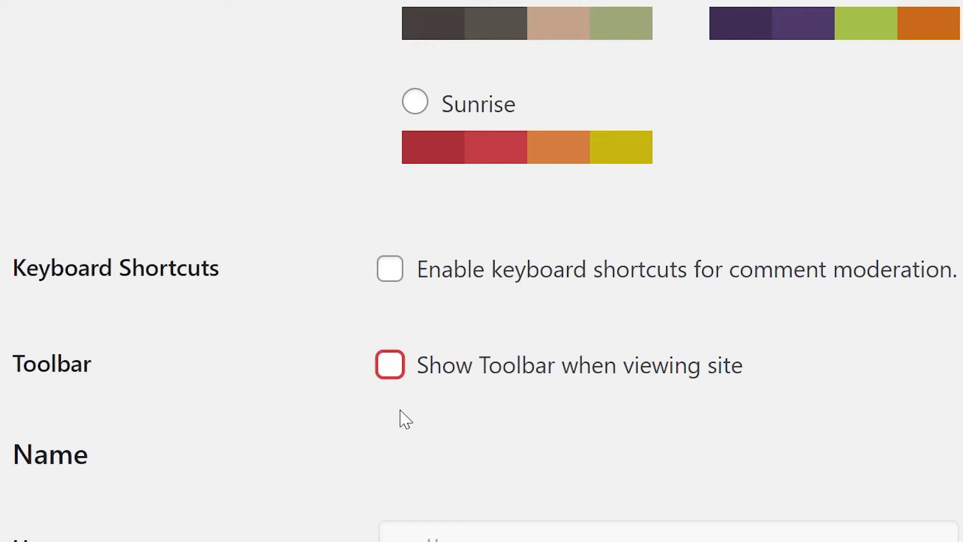
scroll(394, 383, "down", 5)
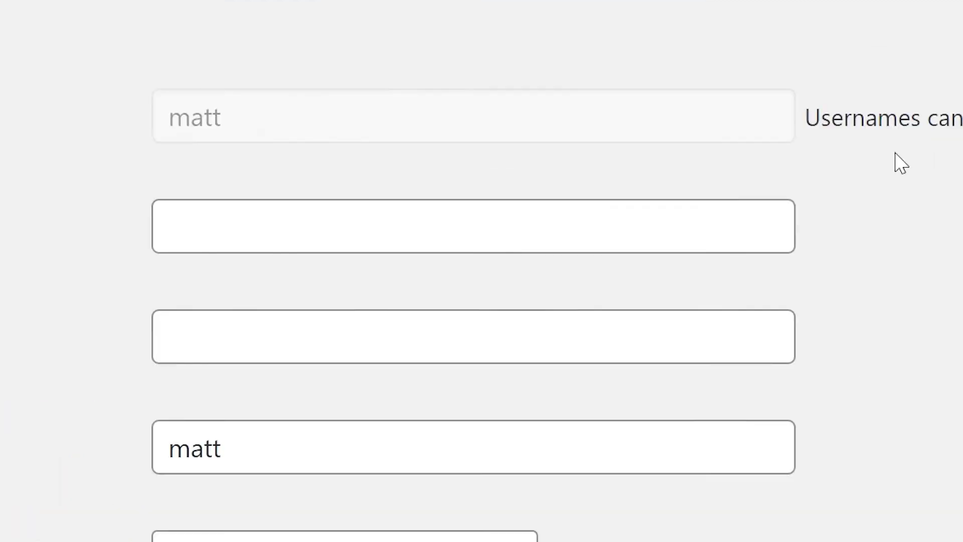
Highlight the note that usernames cannot be changed, then view the public display name choices.
left_click_drag(255, 279, 575, 278)
left_click(766, 297)
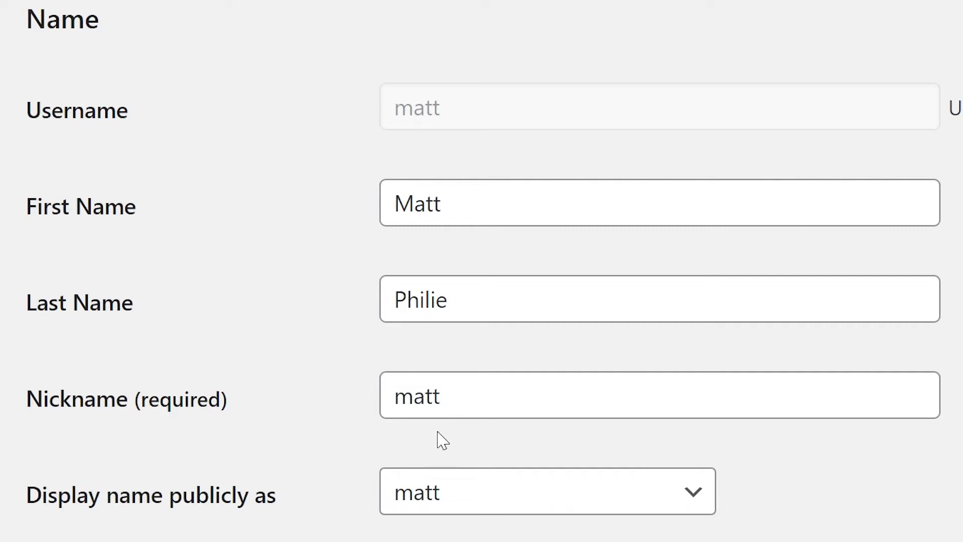
scroll(112, 447, "down", 3)
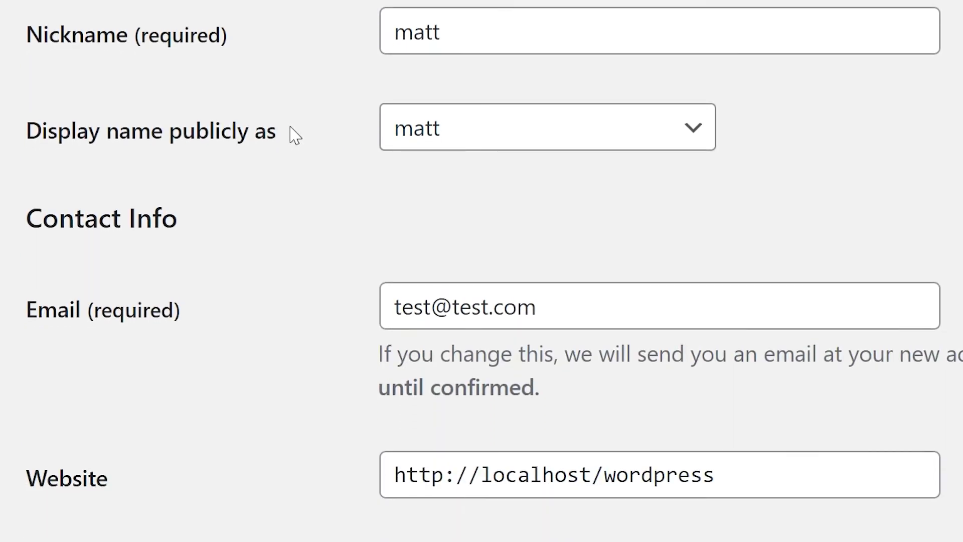
left_click(444, 133)
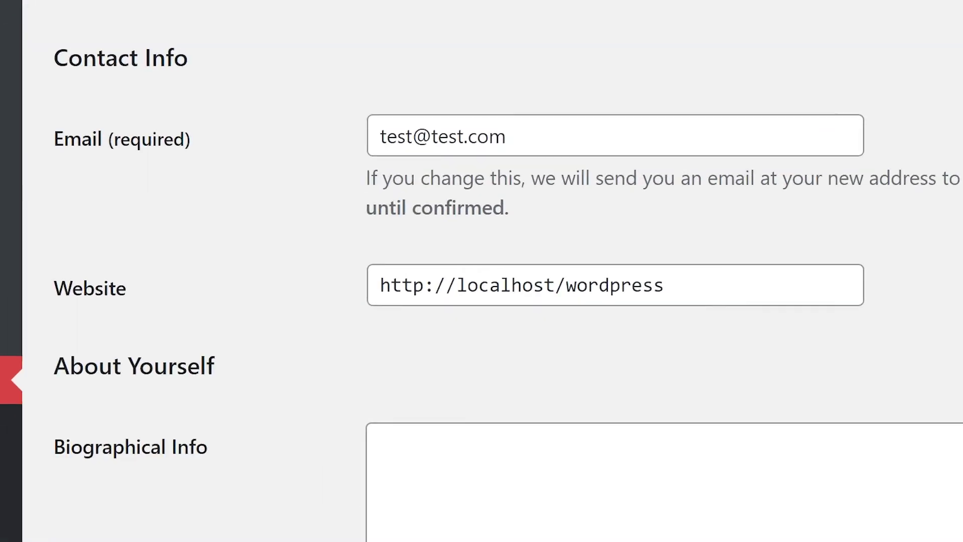
left_click_drag(405, 116, 320, 121)
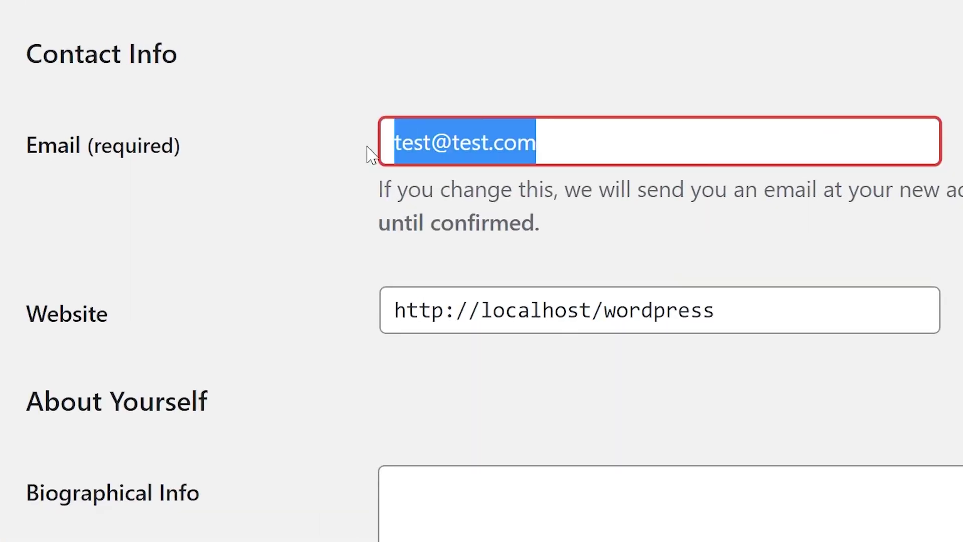
left_click(317, 198)
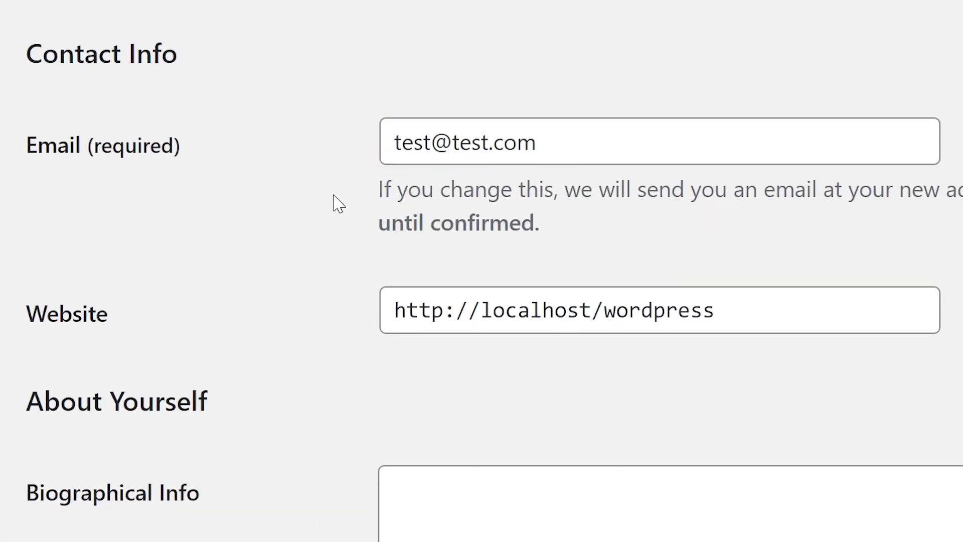
left_click_drag(723, 310, 316, 359)
left_click(316, 360)
scroll(504, 375, "down", 3)
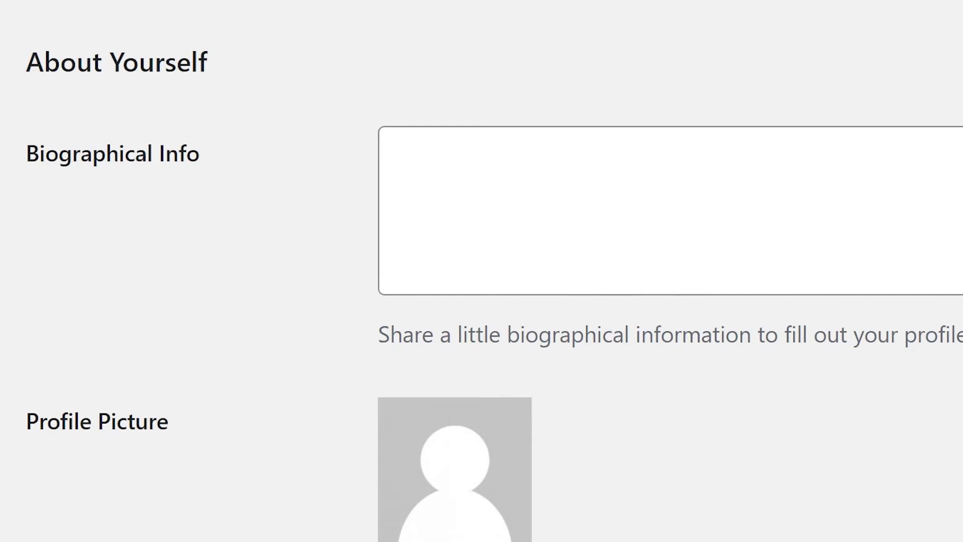
left_click(397, 170)
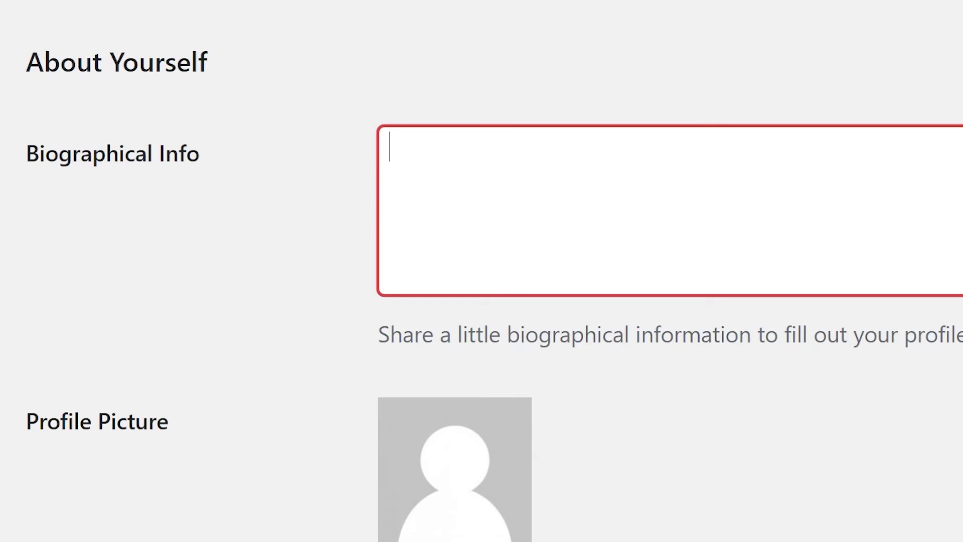
left_click(301, 404)
scroll(301, 405, "down", 4)
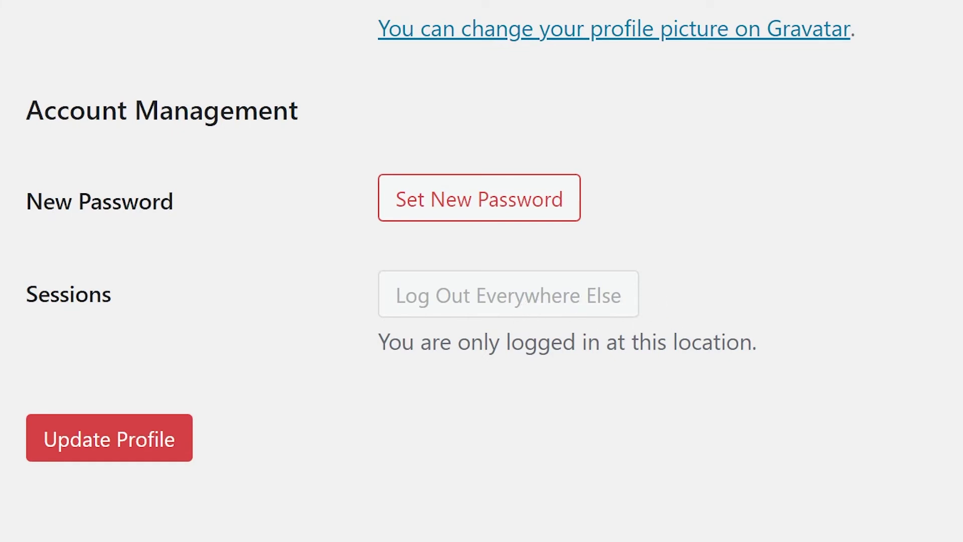
left_click_drag(389, 344, 740, 368)
left_click(740, 368)
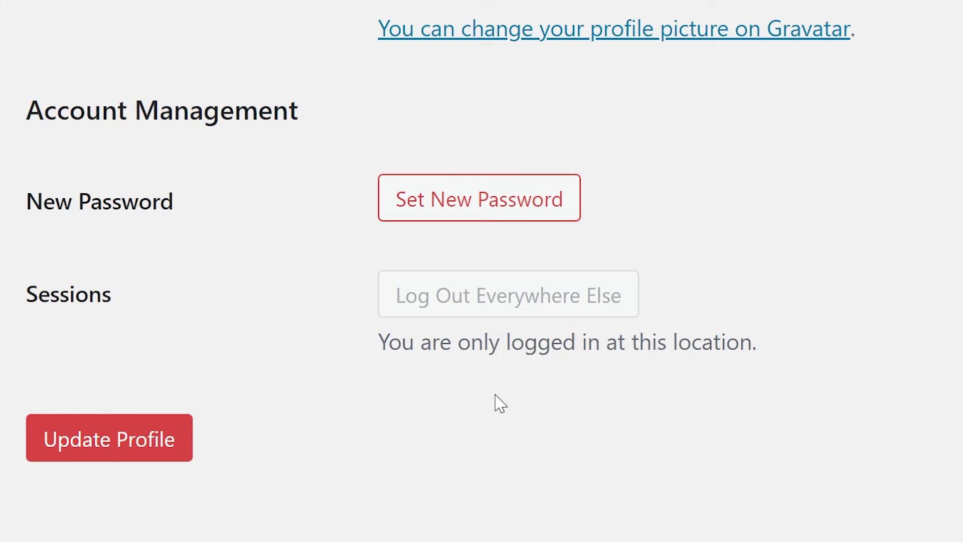